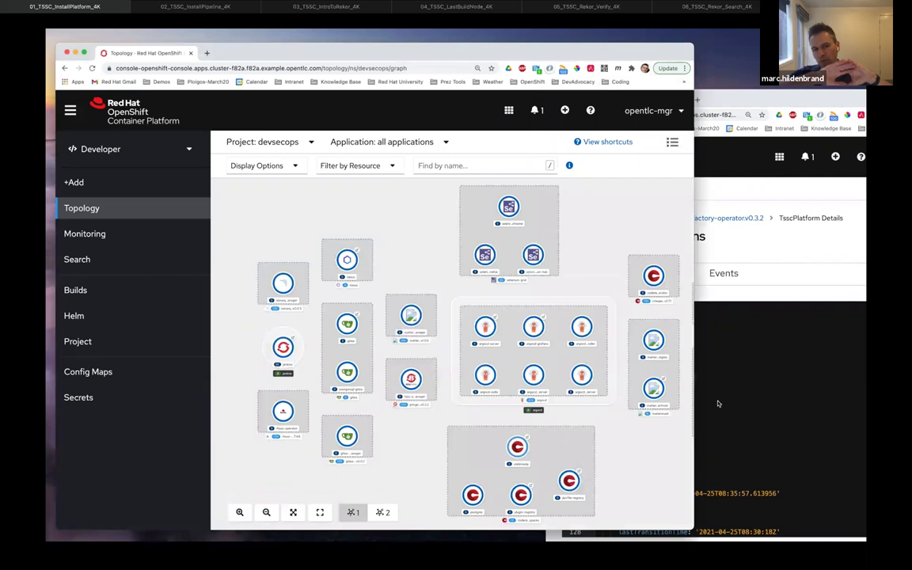
Step: Inspect the resources of the argocd-server deployment in the devsecops topology
{"action": "scroll", "coordinate": [719, 403], "scroll_direction": "up", "scroll_amount": 5}
{"action": "scroll", "coordinate": [718, 403], "scroll_direction": "up", "scroll_amount": 1}
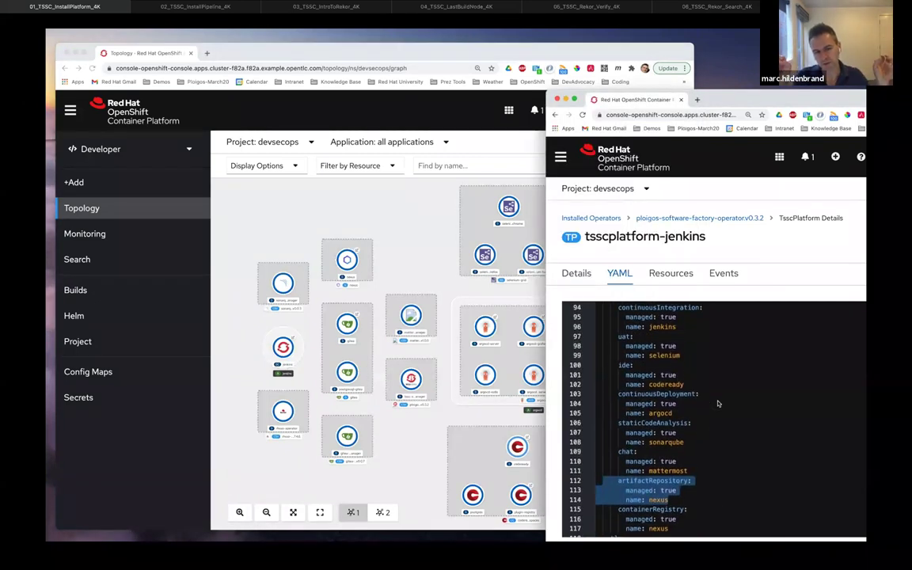
{"action": "left_click_drag", "start_coordinate": [696, 413], "coordinate": [618, 394]}
{"action": "left_click", "coordinate": [394, 255]}
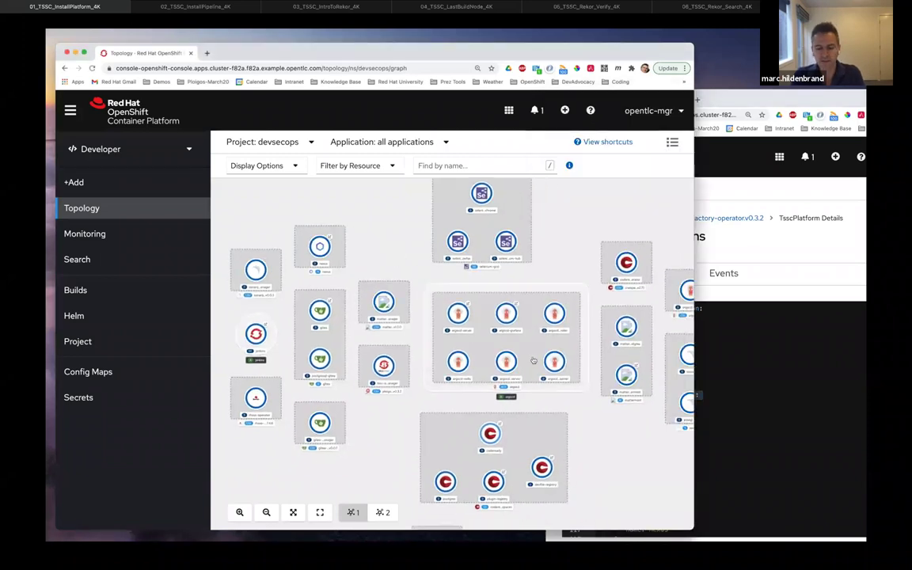
{"action": "left_click", "coordinate": [458, 314]}
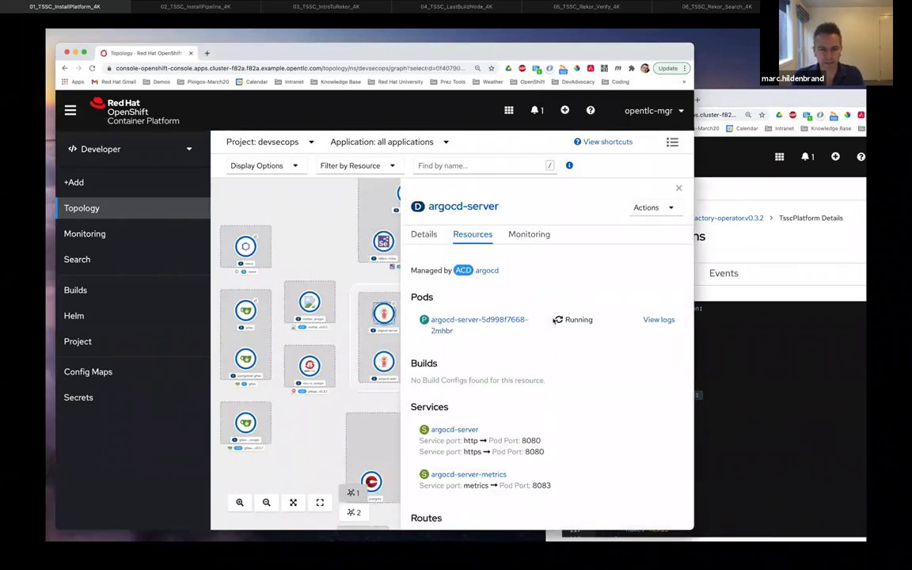
{"action": "left_click", "coordinate": [776, 387]}
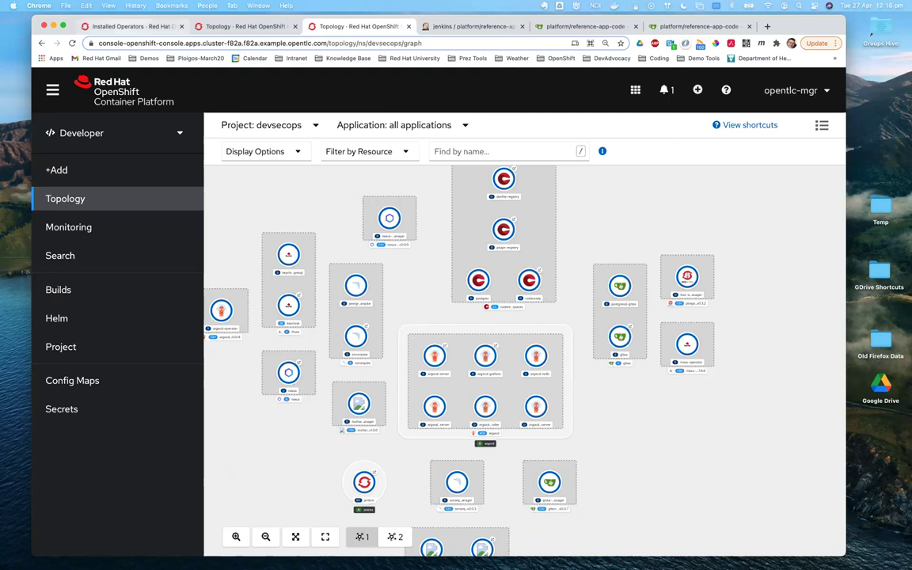
Step: List the installed operators across all projects and open the Ploigos Software Factory Operator
{"action": "key", "text": "super+1"}
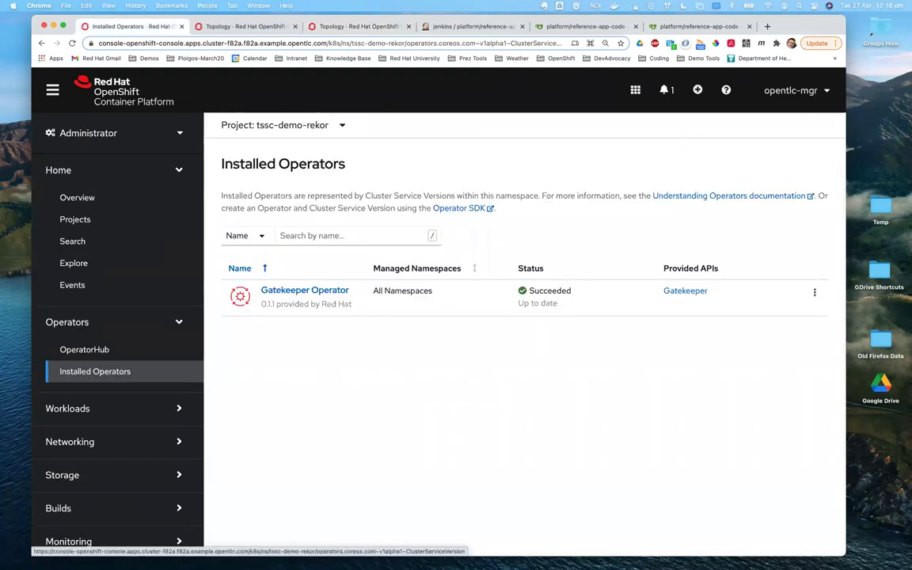
{"action": "left_click", "coordinate": [277, 125]}
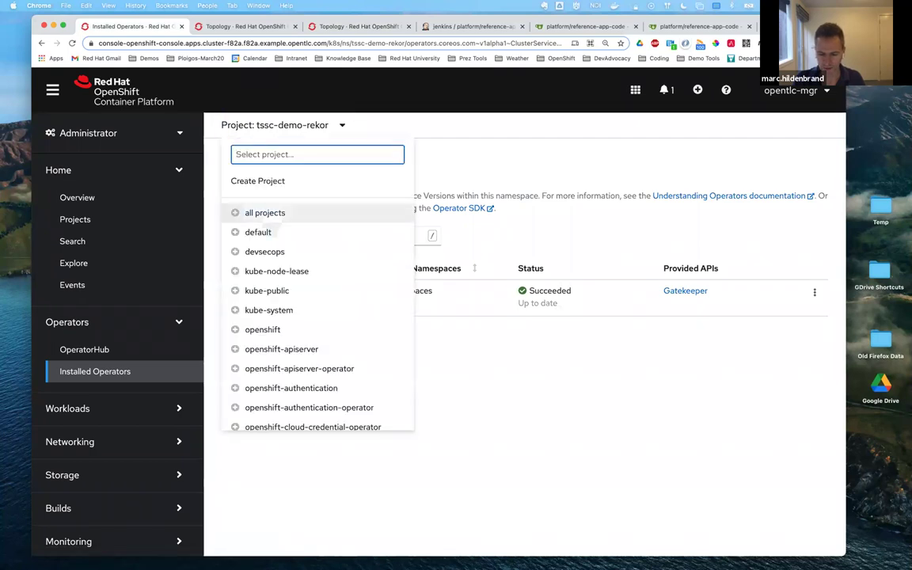
{"action": "left_click", "coordinate": [264, 212]}
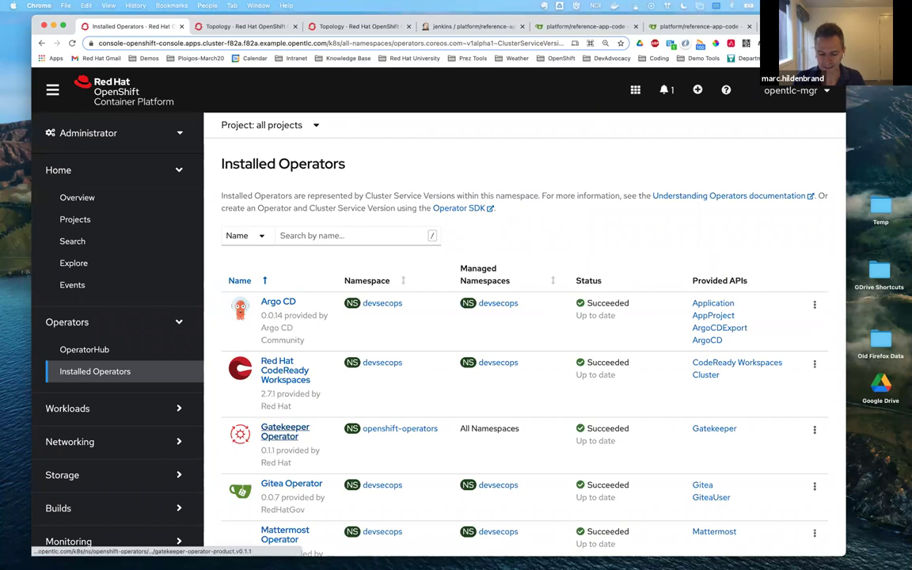
{"action": "scroll", "coordinate": [286, 430], "scroll_direction": "down", "scroll_amount": 5}
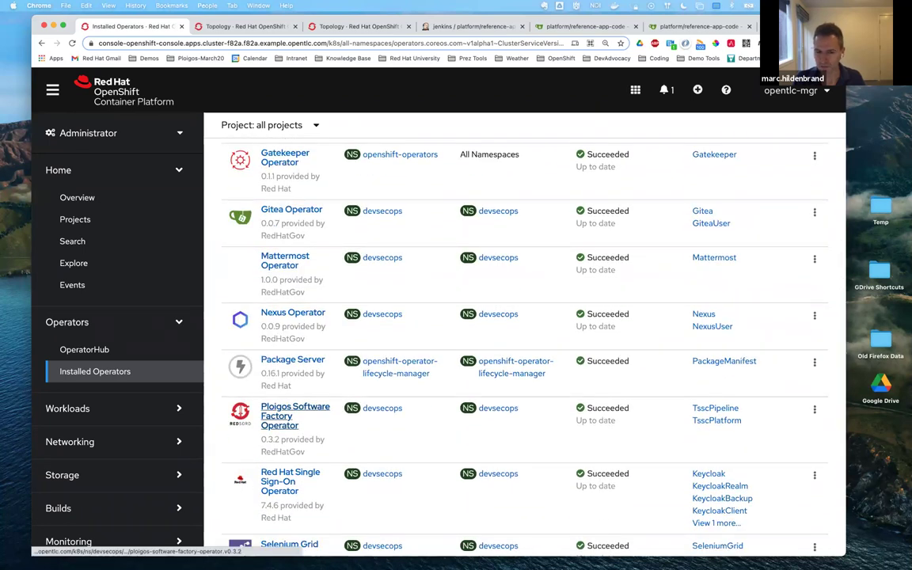
{"action": "left_click", "coordinate": [295, 412]}
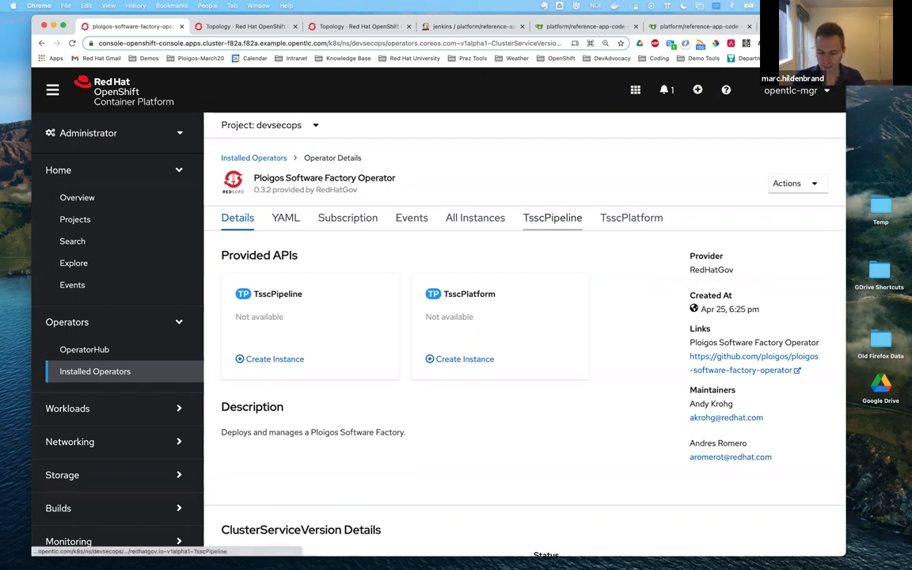
Step: Open the YAML of the tsscplatform-jenkins TsscPlatform instance at its services section
{"action": "left_click", "coordinate": [631, 218]}
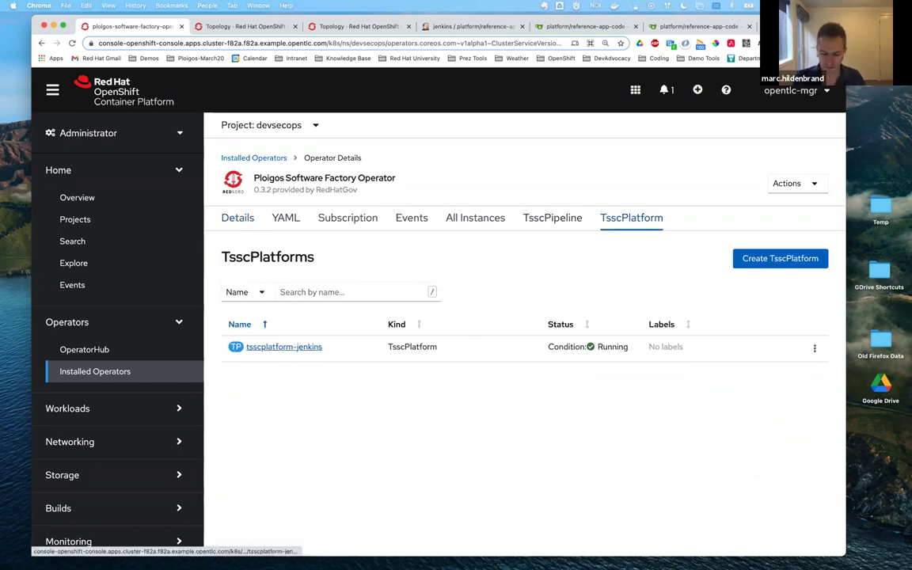
{"action": "left_click", "coordinate": [266, 349]}
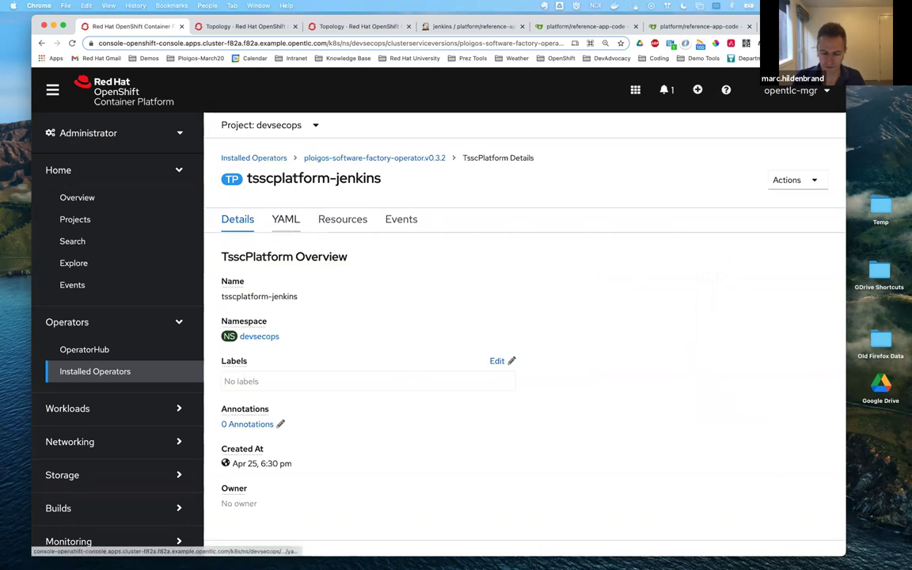
{"action": "left_click", "coordinate": [286, 220]}
{"action": "scroll", "coordinate": [523, 388], "scroll_direction": "down", "scroll_amount": 20}
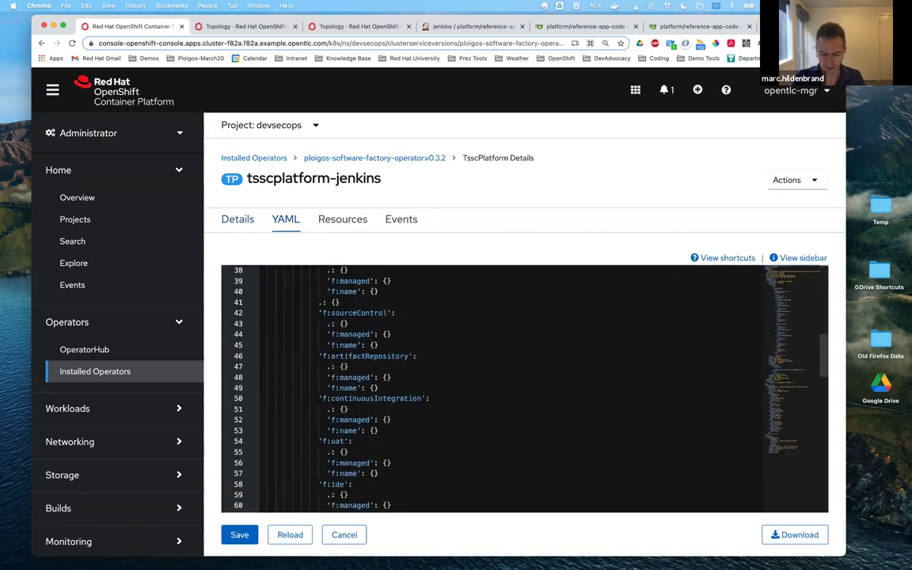
{"action": "scroll", "coordinate": [522, 388], "scroll_direction": "up", "scroll_amount": 4}
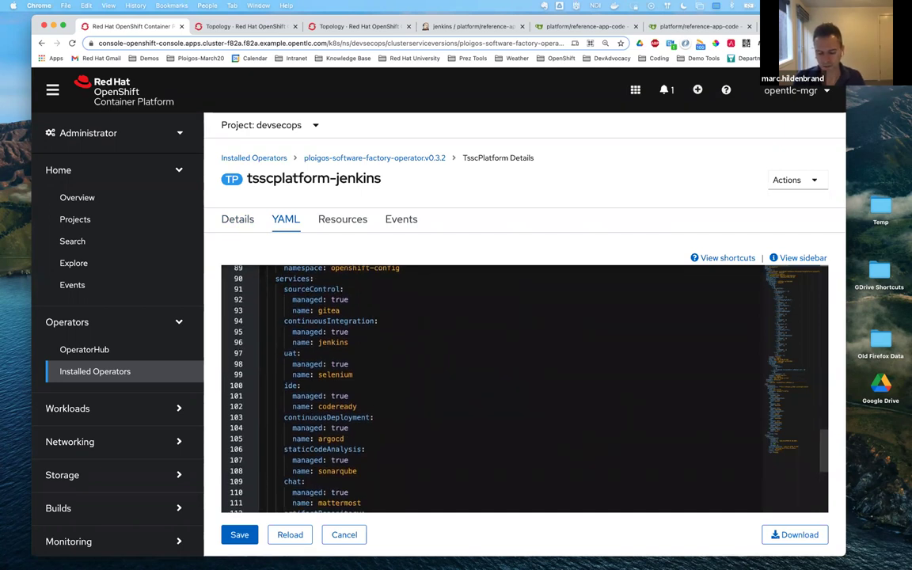
Step: Review the services in the YAML, highlighting the sourceControl and continuousIntegration settings and the uat service name, through to containerRegistry
{"action": "key", "text": "shift+Down"}
{"action": "key", "text": "shift+End"}
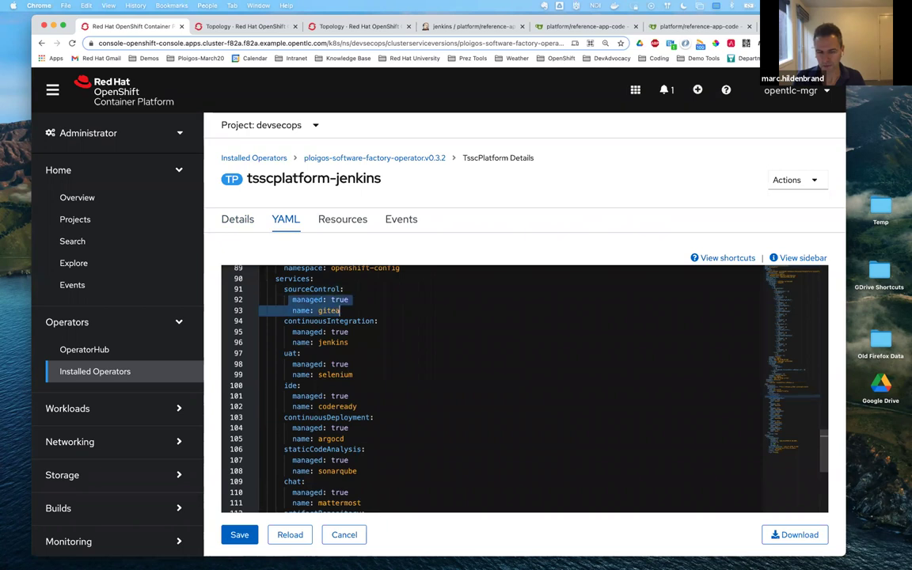
{"action": "key", "text": "Down"}
{"action": "key", "text": "Down"}
{"action": "key", "text": "Home"}
{"action": "key", "text": "shift+Down"}
{"action": "key", "text": "shift+End"}
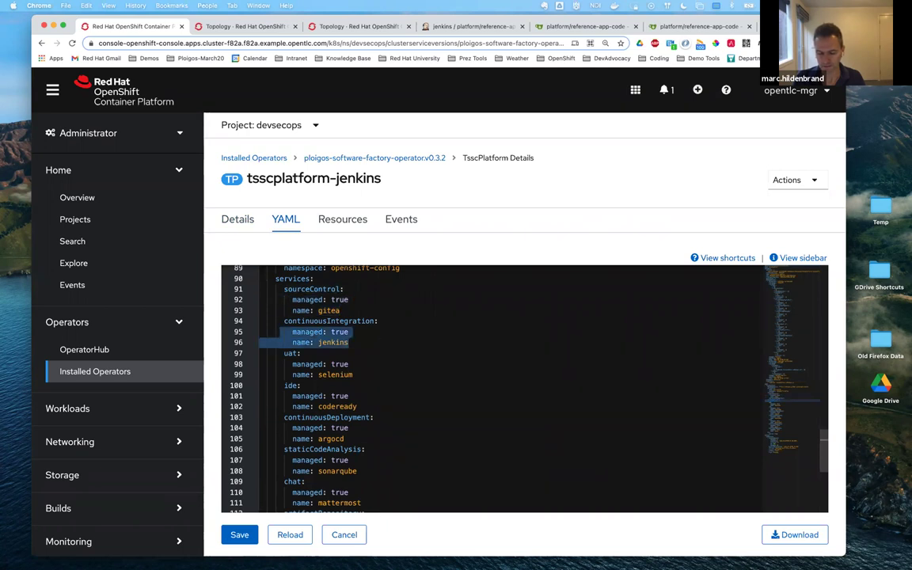
{"action": "key", "text": "Down"}
{"action": "key", "text": "Down"}
{"action": "key", "text": "Down"}
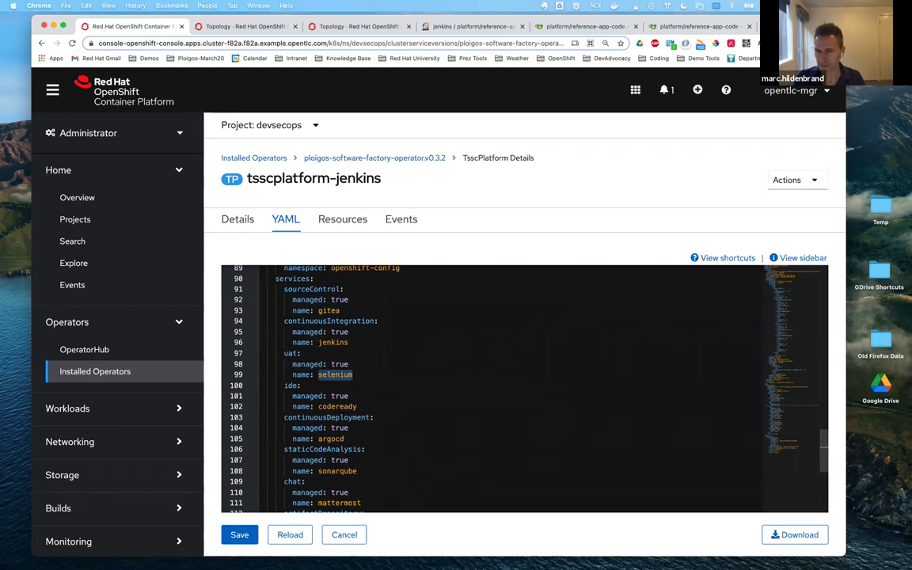
{"action": "scroll", "coordinate": [522, 388], "scroll_direction": "down", "scroll_amount": 5}
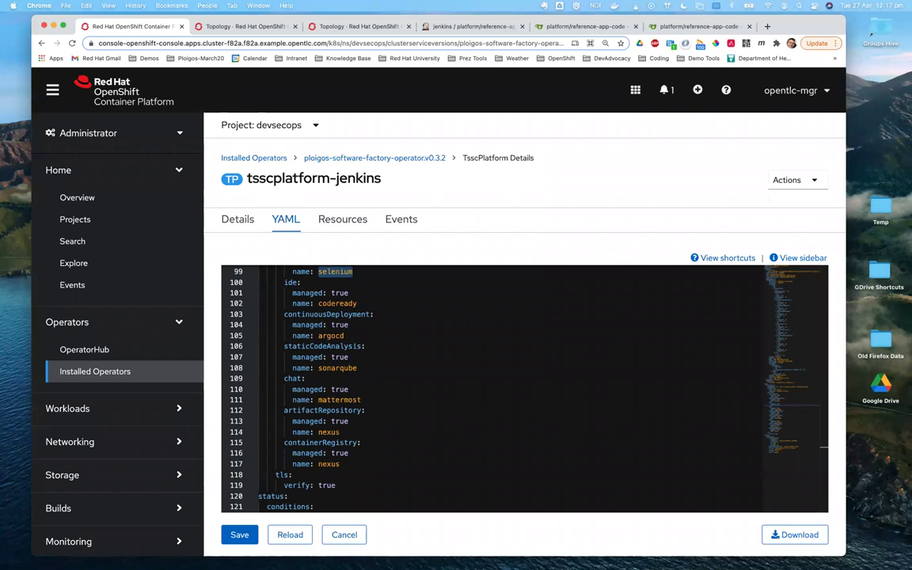
Step: Browse the OperatorHub catalog and its filter categories for the devsecops project
{"action": "left_click", "coordinate": [84, 349]}
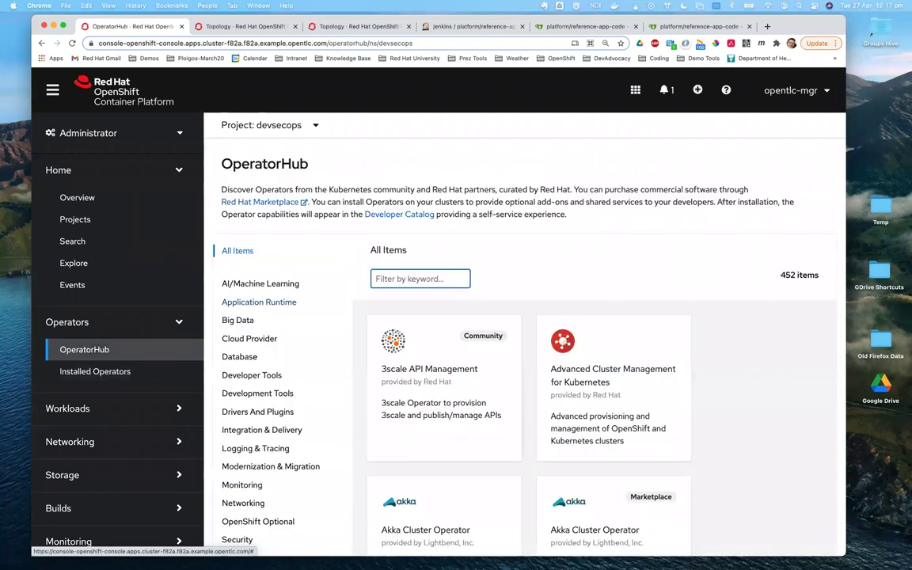
{"action": "scroll", "coordinate": [523, 357], "scroll_direction": "down", "scroll_amount": 5}
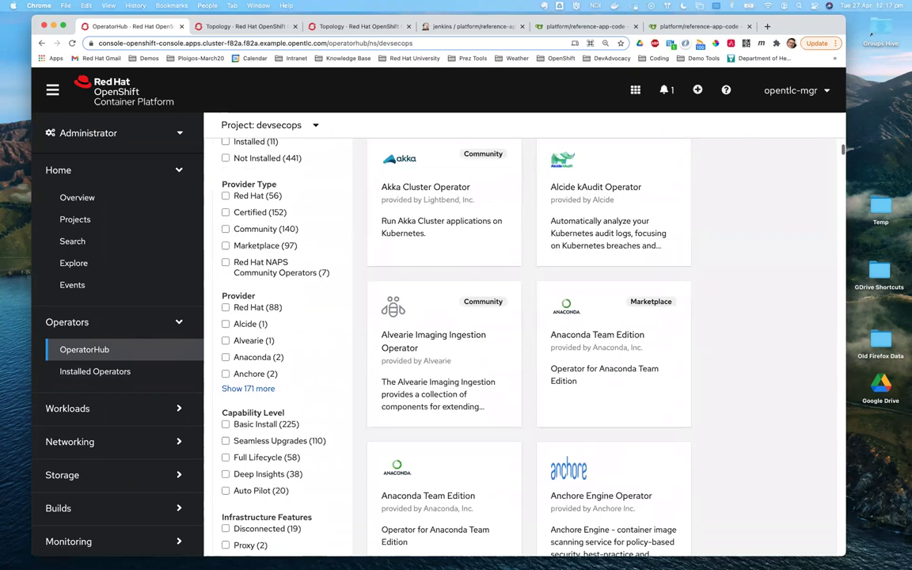
{"action": "scroll", "coordinate": [523, 348], "scroll_direction": "up", "scroll_amount": 2}
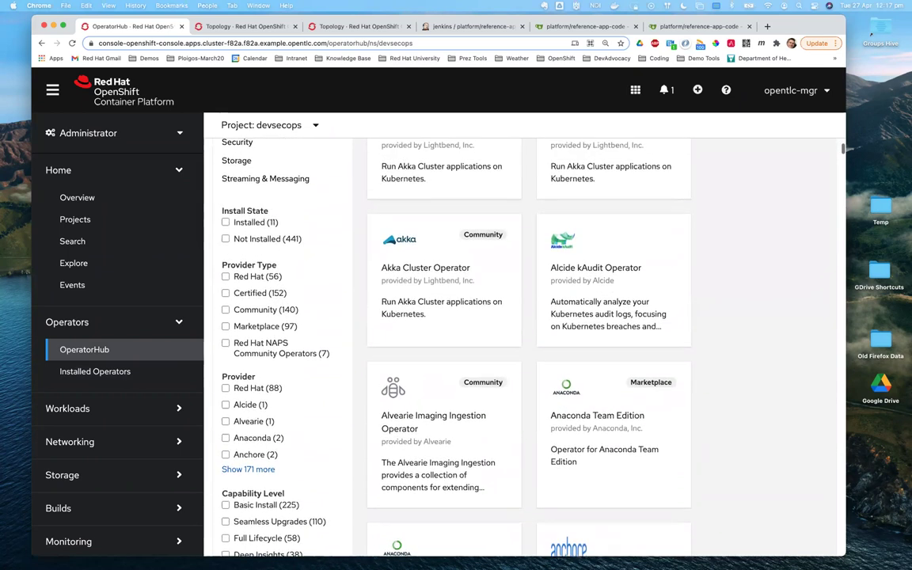
{"action": "scroll", "coordinate": [523, 349], "scroll_direction": "up", "scroll_amount": 3}
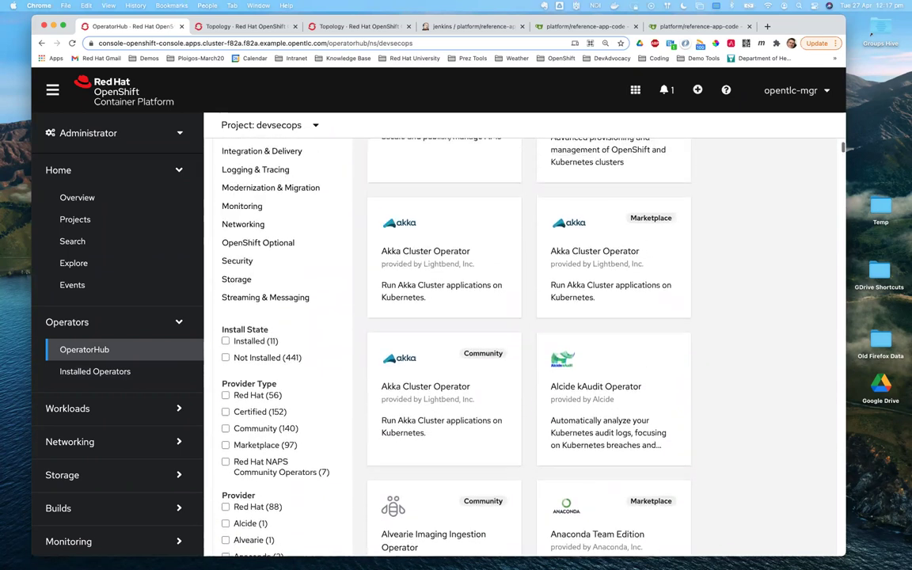
{"action": "scroll", "coordinate": [523, 348], "scroll_direction": "up", "scroll_amount": 7}
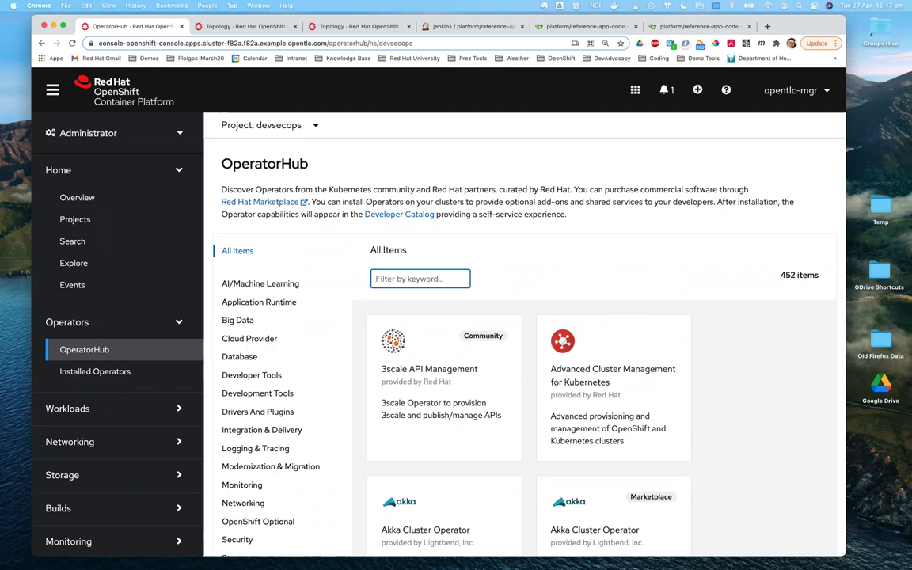
Step: View the tssc-demo-rekor and devsecops topologies, and return to the OperatorHub page
{"action": "key", "text": "ctrl+Tab"}
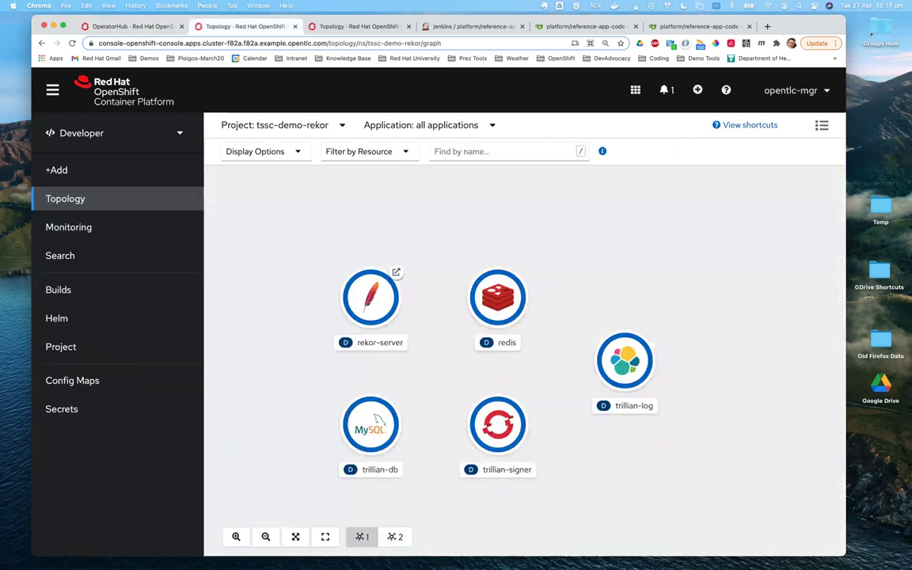
{"action": "key", "text": "ctrl+Tab"}
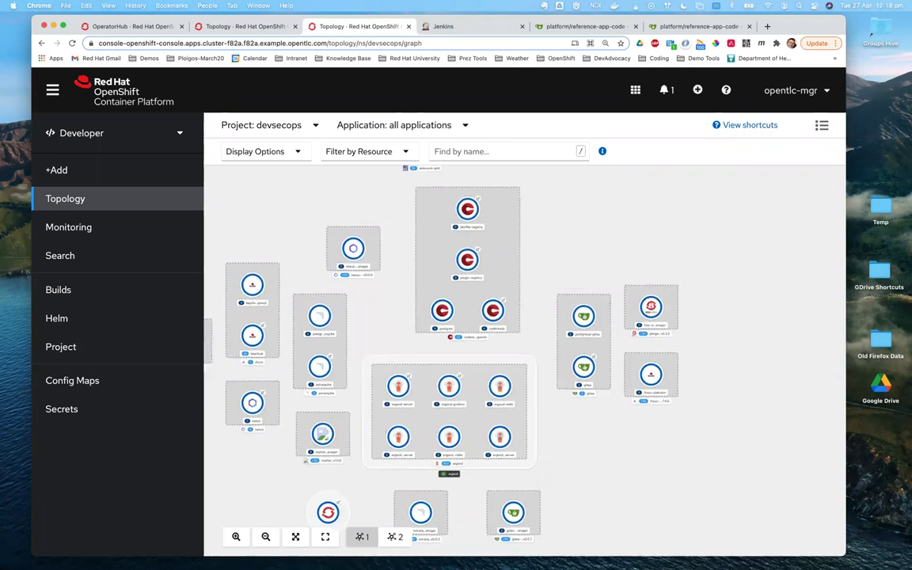
{"action": "key", "text": "super+1"}
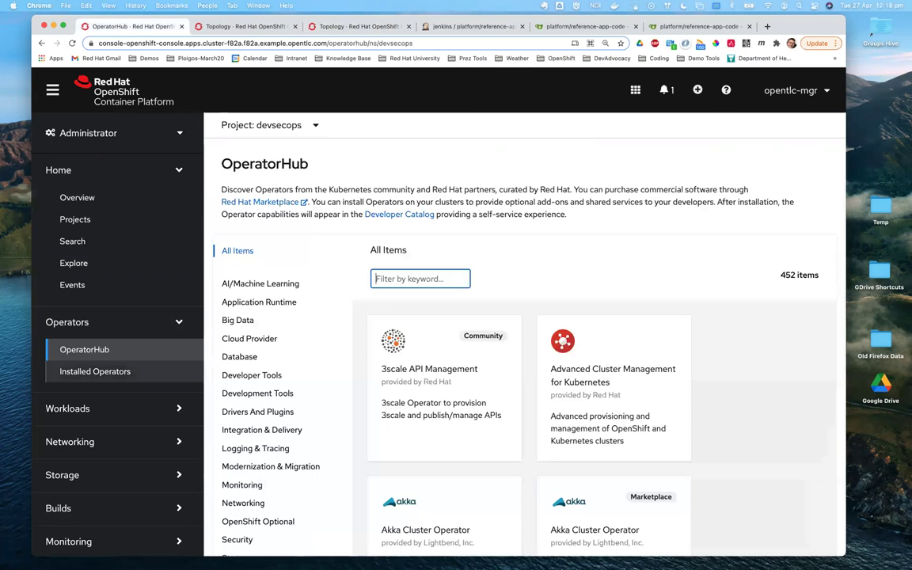
Step: Reopen the Ploigos Software Factory Operator from the installed operators of all projects
{"action": "left_click", "coordinate": [95, 372]}
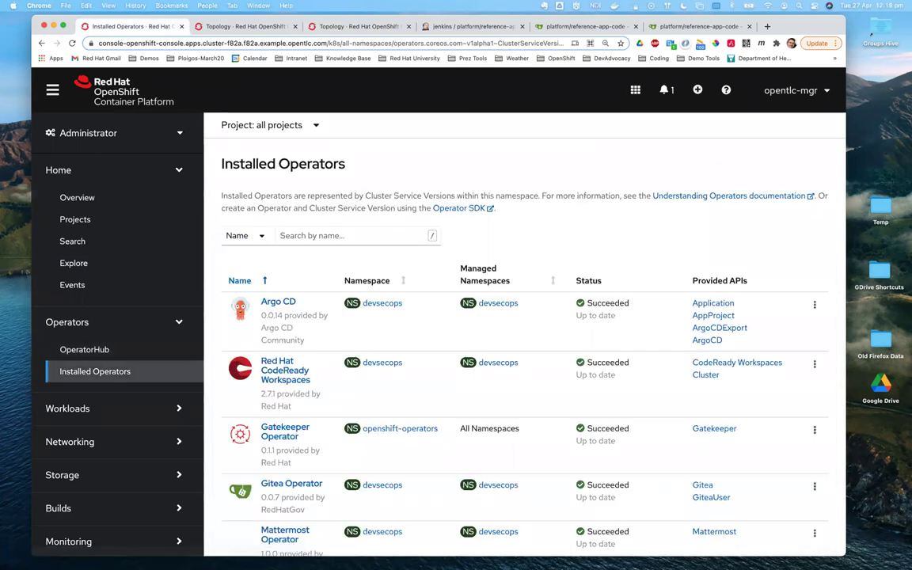
{"action": "scroll", "coordinate": [523, 333], "scroll_direction": "down", "scroll_amount": 5}
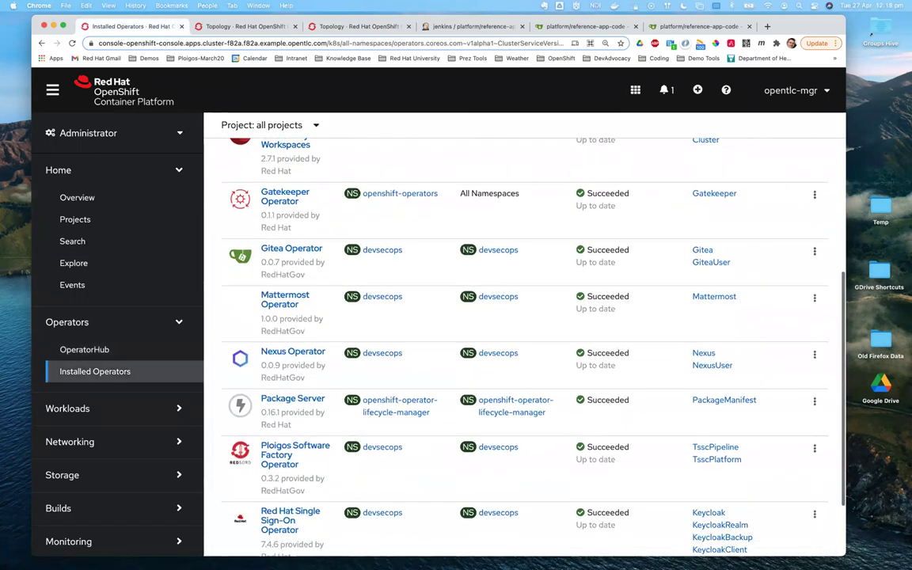
{"action": "left_click", "coordinate": [294, 413]}
Step: Examine the operator's installation conditions, highlighting the message and reason of the Succeeded entry
{"action": "scroll", "coordinate": [522, 333], "scroll_direction": "down", "scroll_amount": 3}
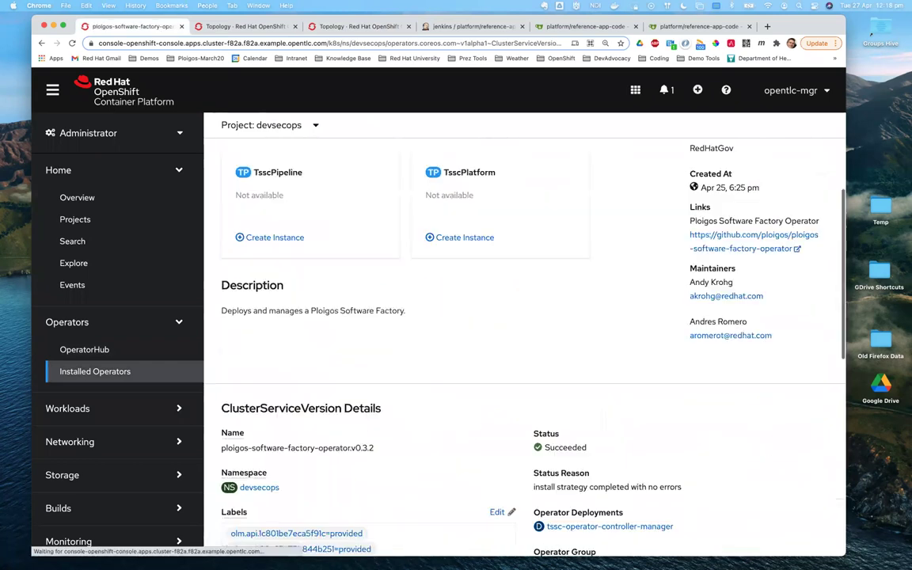
{"action": "scroll", "coordinate": [523, 332], "scroll_direction": "down", "scroll_amount": 10}
{"action": "double_click", "coordinate": [559, 526]}
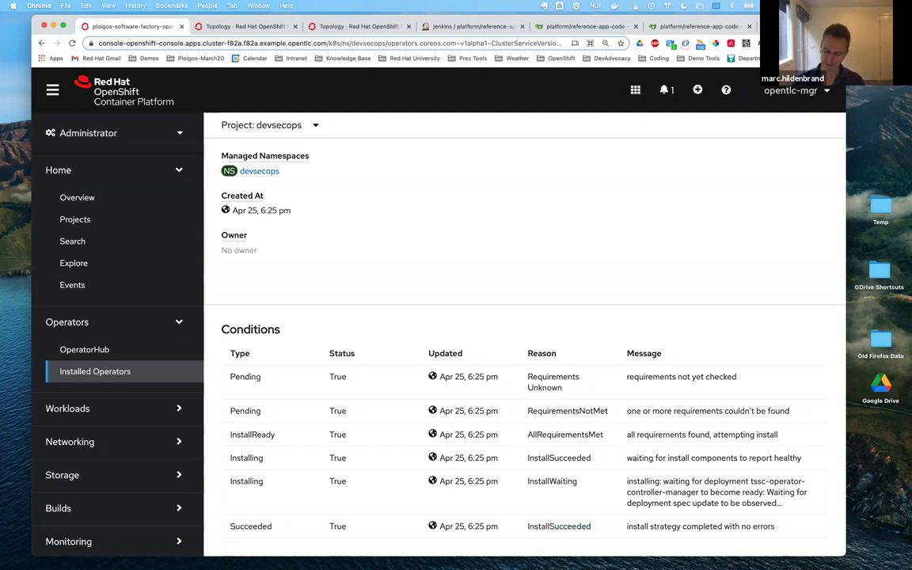
{"action": "triple_click", "coordinate": [671, 526]}
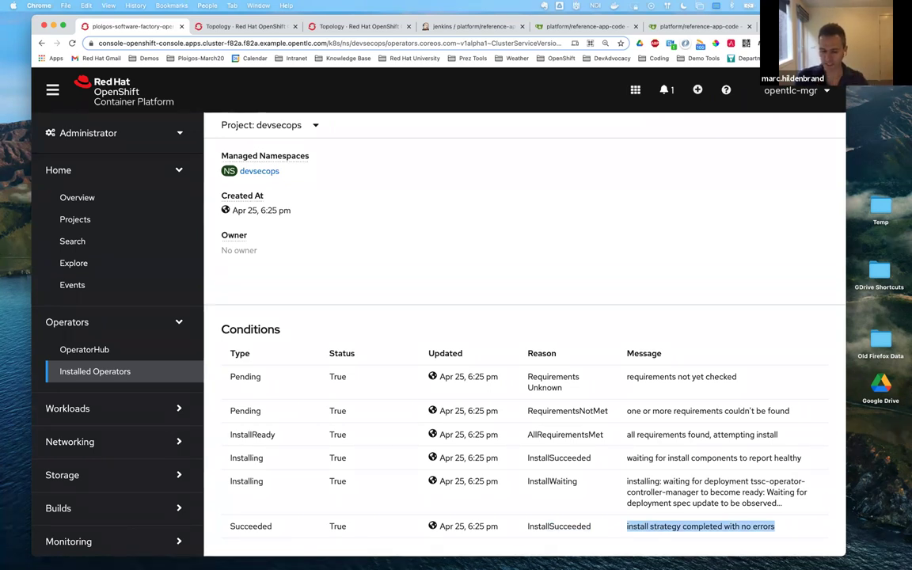
{"action": "double_click", "coordinate": [559, 525]}
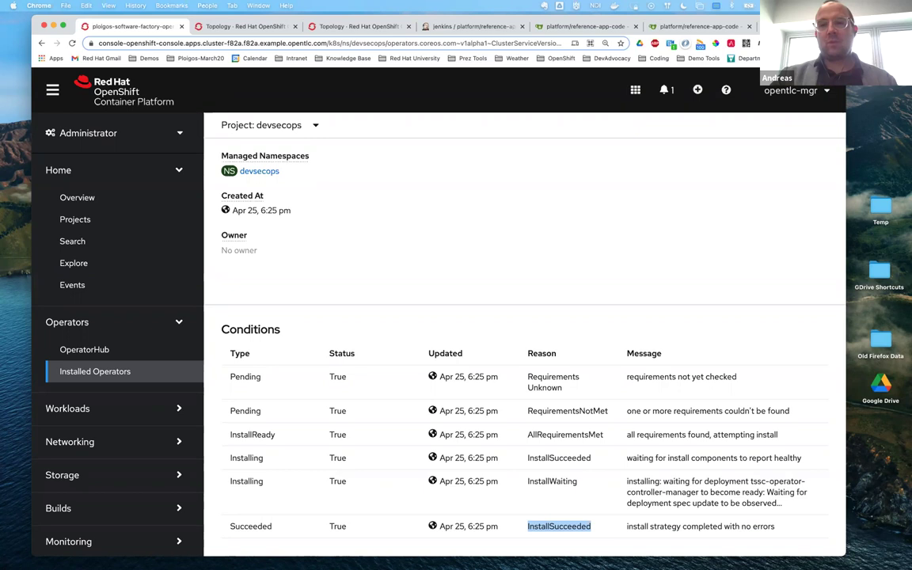
Step: Open the details of the tsscplatform-jenkins instance from the operator's TsscPlatform list
{"action": "scroll", "coordinate": [523, 341], "scroll_direction": "up", "scroll_amount": 10}
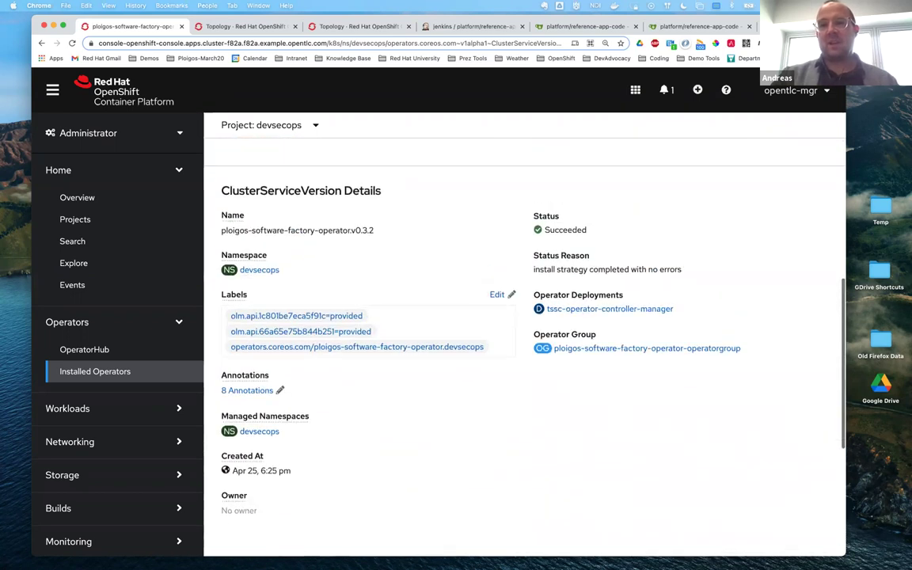
{"action": "scroll", "coordinate": [523, 340], "scroll_direction": "up", "scroll_amount": 2}
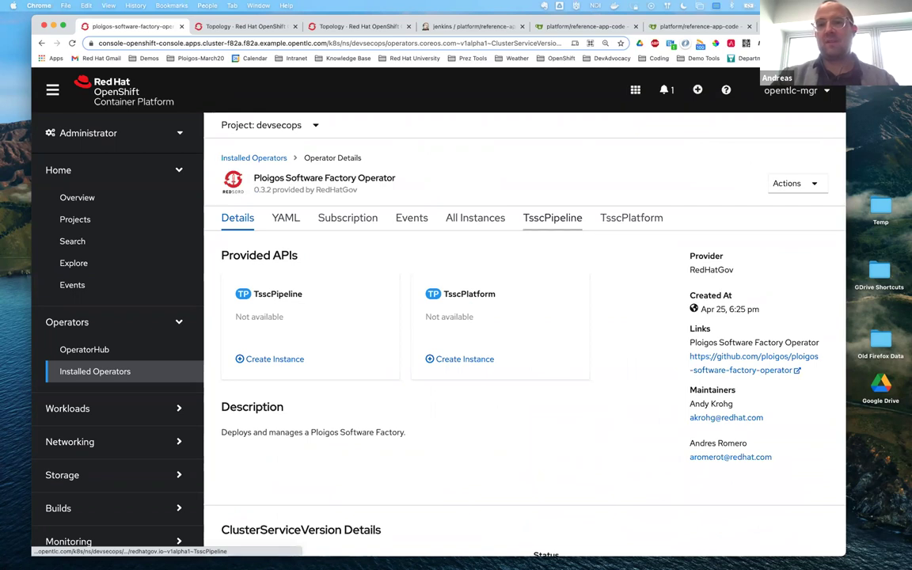
{"action": "left_click", "coordinate": [631, 218]}
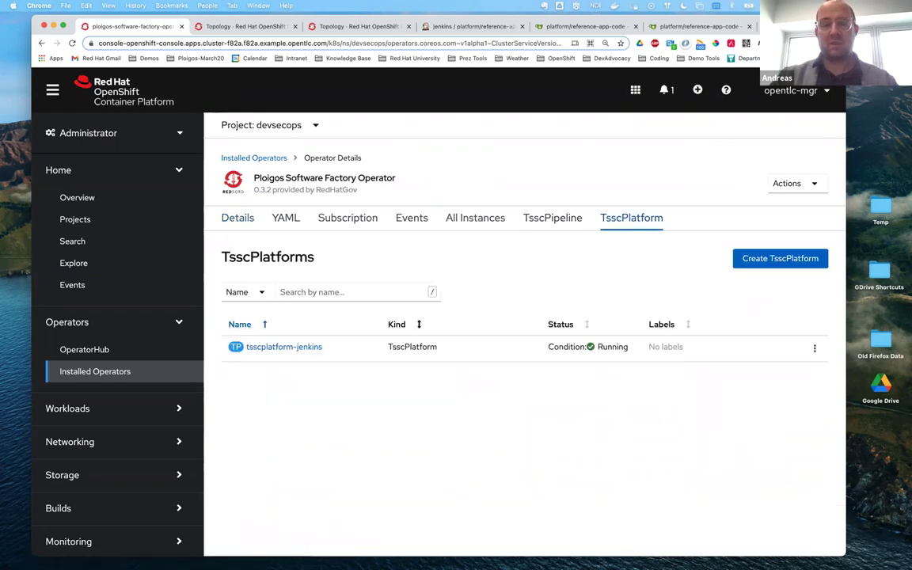
{"action": "left_click", "coordinate": [283, 346]}
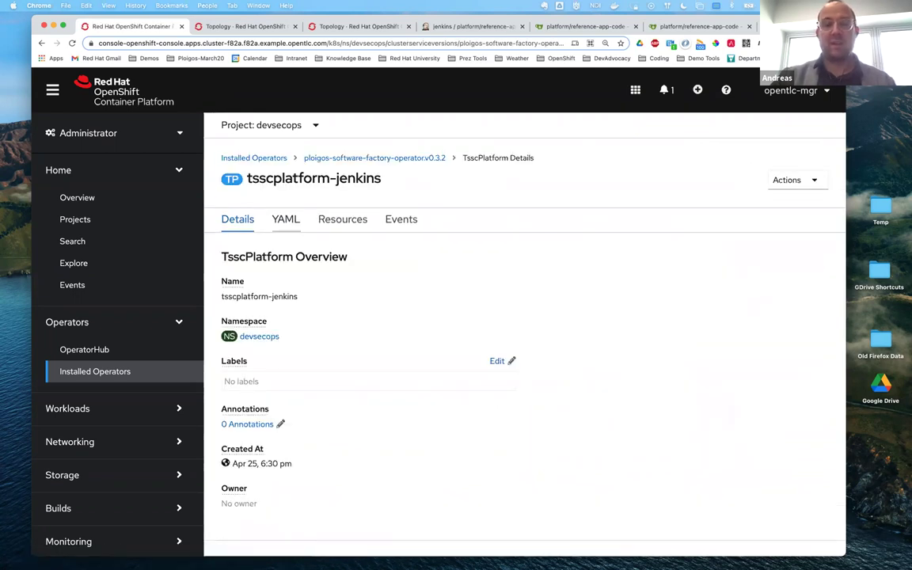
Step: Examine the YAML of tsscplatform-jenkins, collapsing the managedFields block to read through the tsscPlatform spec and its services
{"action": "left_click", "coordinate": [286, 218]}
{"action": "scroll", "coordinate": [522, 388], "scroll_direction": "down", "scroll_amount": 2}
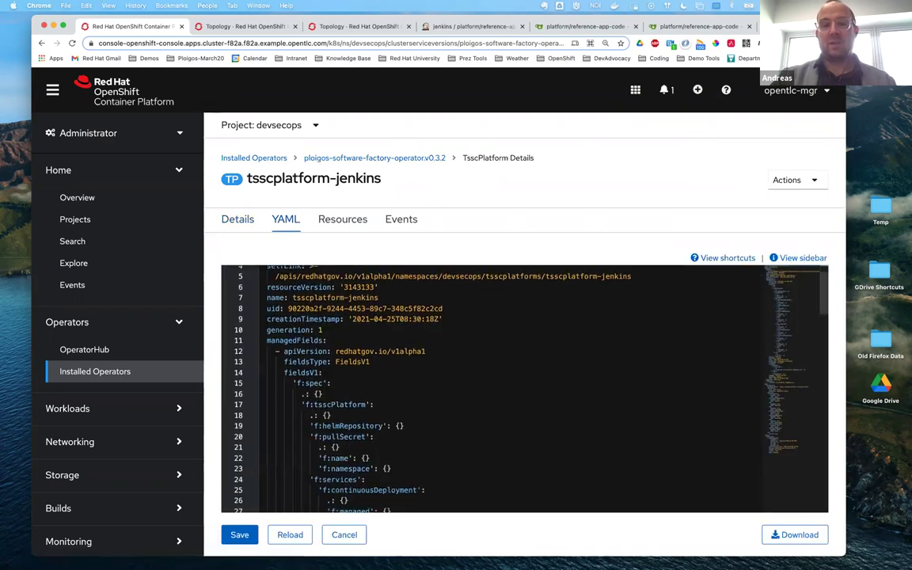
{"action": "left_click", "coordinate": [251, 316]}
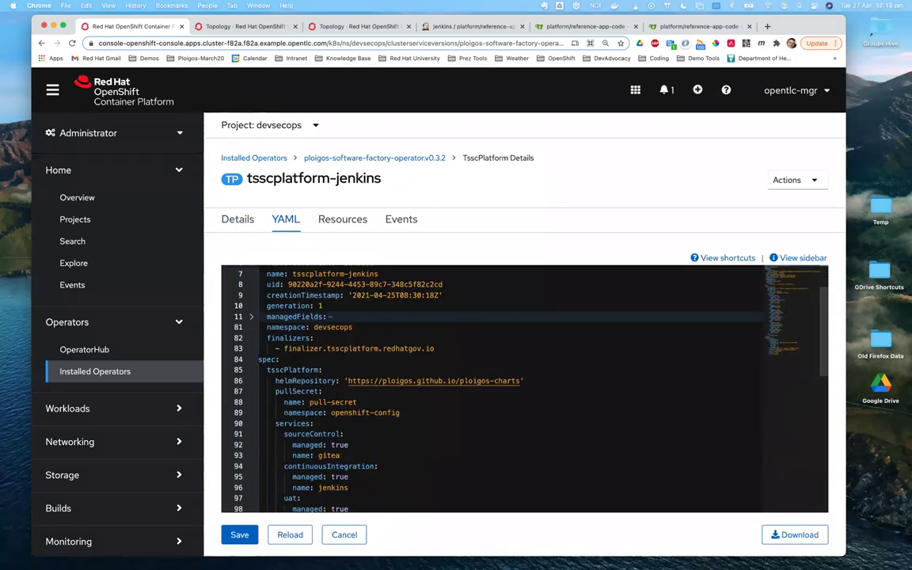
{"action": "scroll", "coordinate": [522, 388], "scroll_direction": "down", "scroll_amount": 3}
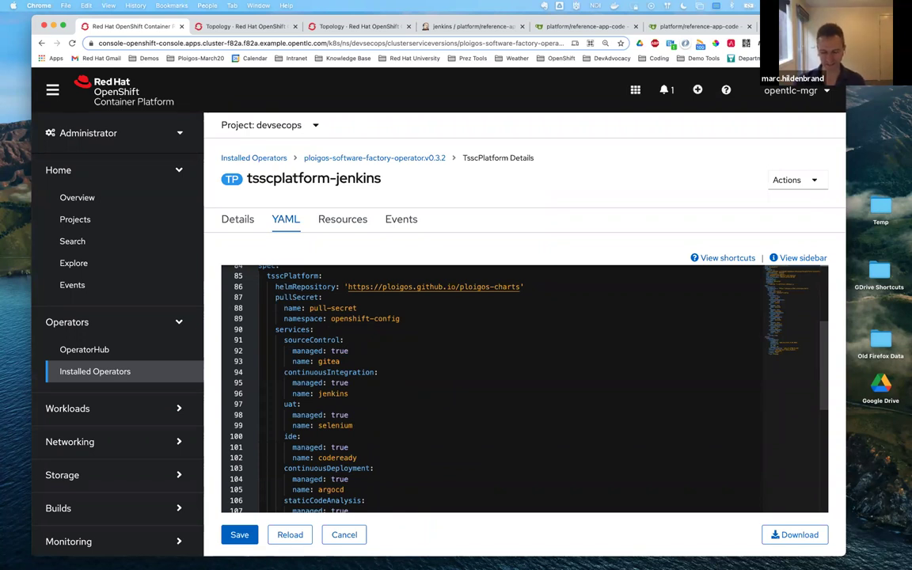
{"action": "scroll", "coordinate": [524, 388], "scroll_direction": "down", "scroll_amount": 6}
{"action": "scroll", "coordinate": [524, 388], "scroll_direction": "up", "scroll_amount": 10}
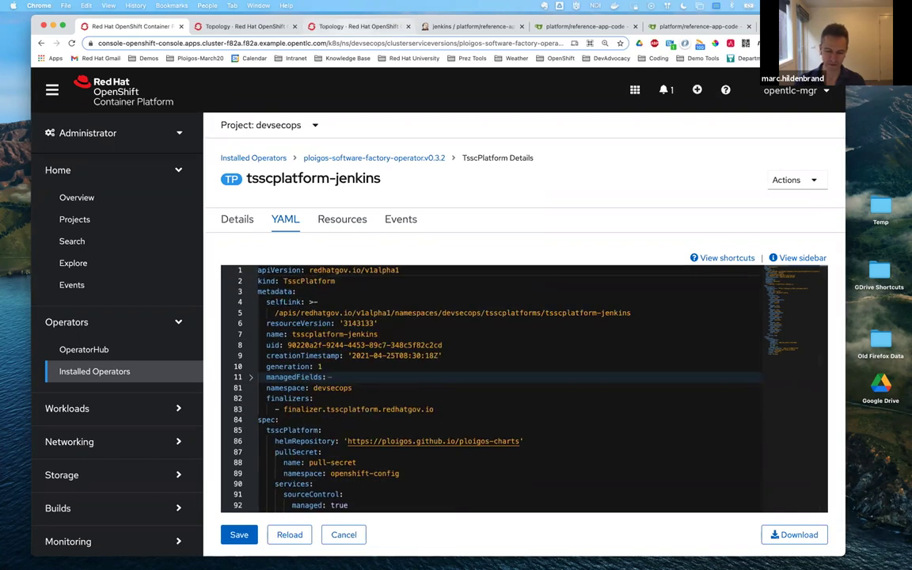
Step: View the devsecops project topology and advance the slide presentation to "Demo 2: Pipeline"
{"action": "key", "text": "super+3"}
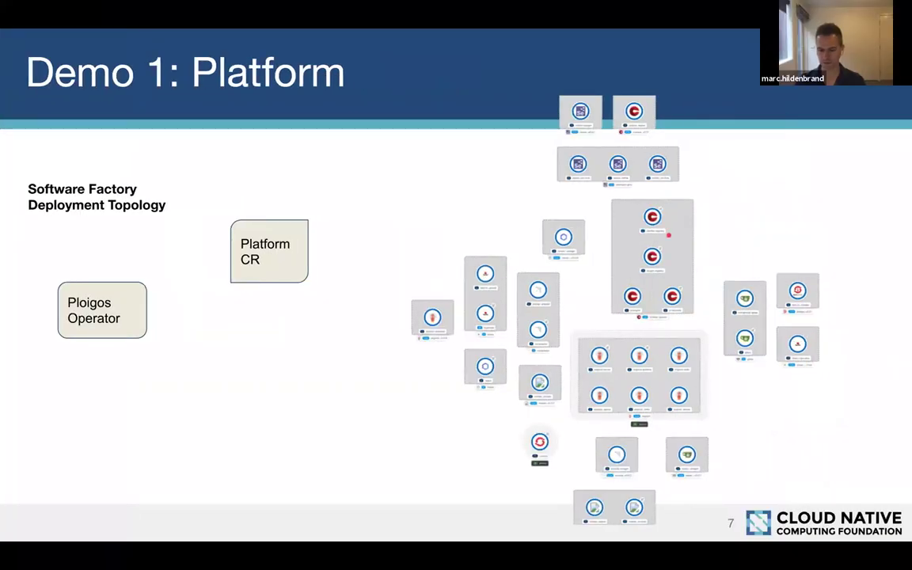
{"action": "key", "text": "Right"}
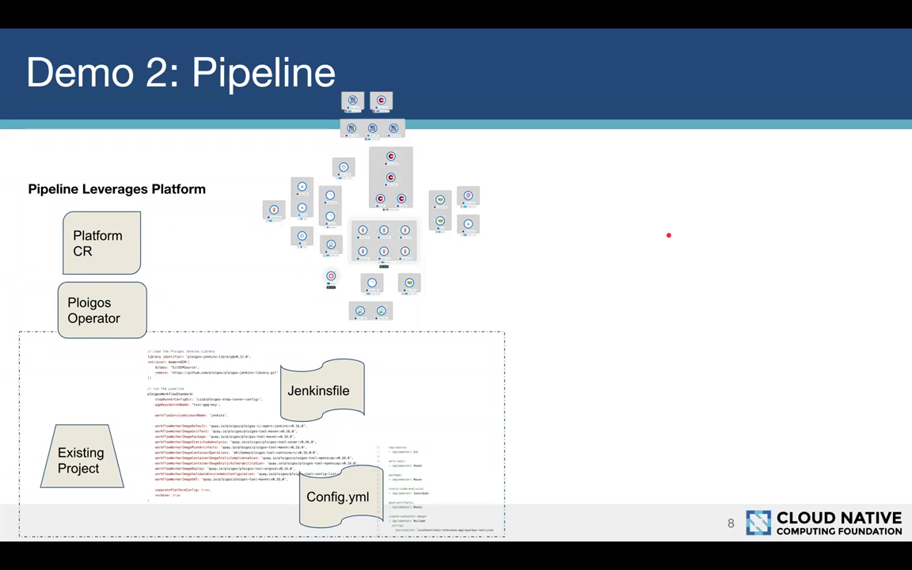
{"action": "key", "text": "ctrl+Right"}
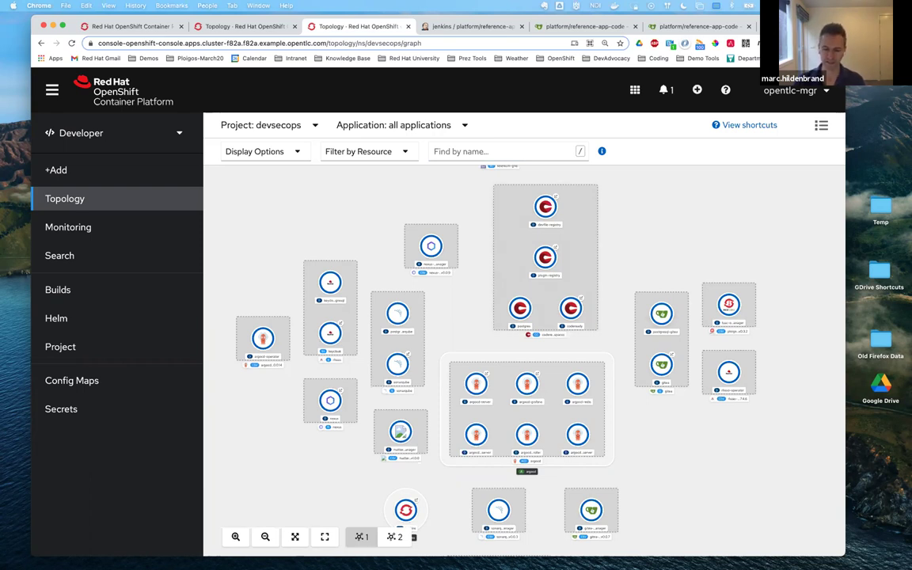
{"action": "key", "text": "ctrl+Right"}
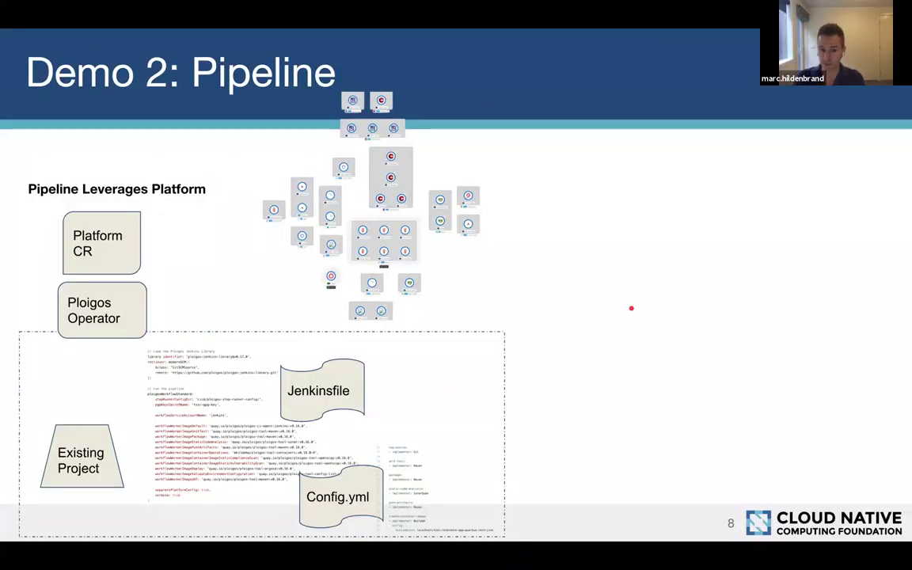